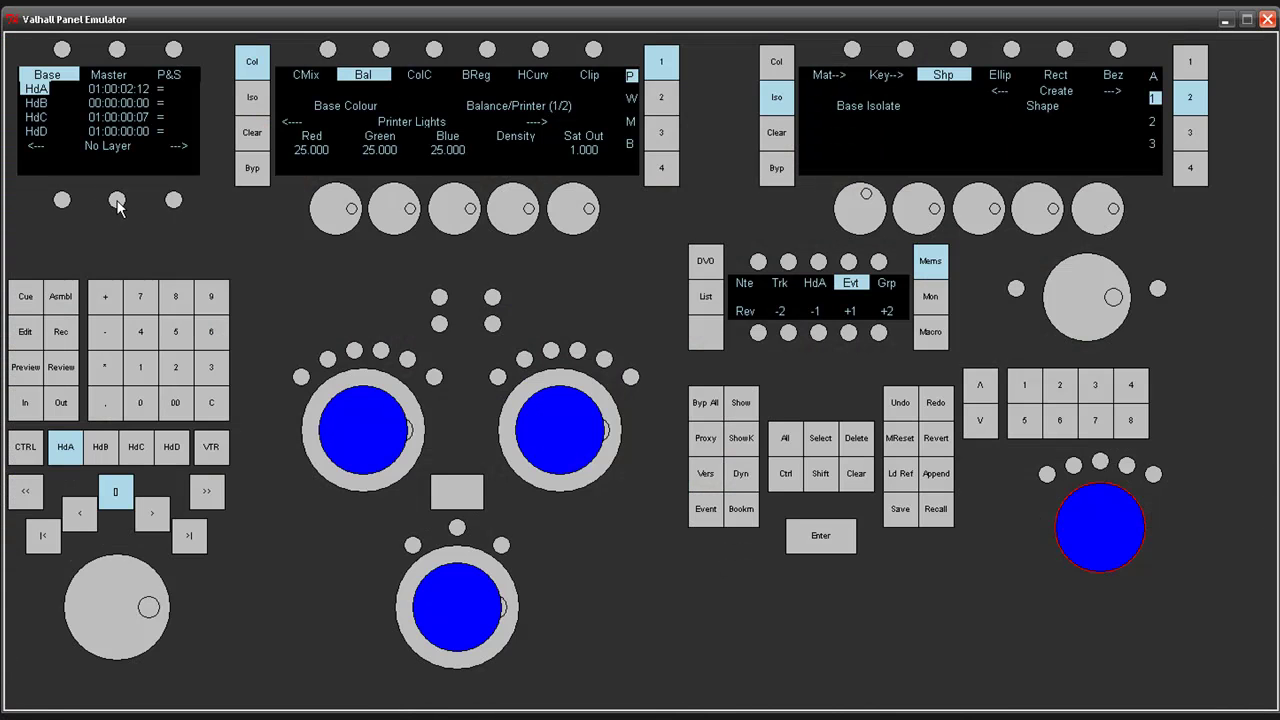
# Create 1: CC Layer so grading switches from Base Colour to Layer 1 Colour.
pyautogui.click(117, 200)
pyautogui.click(1100, 464)
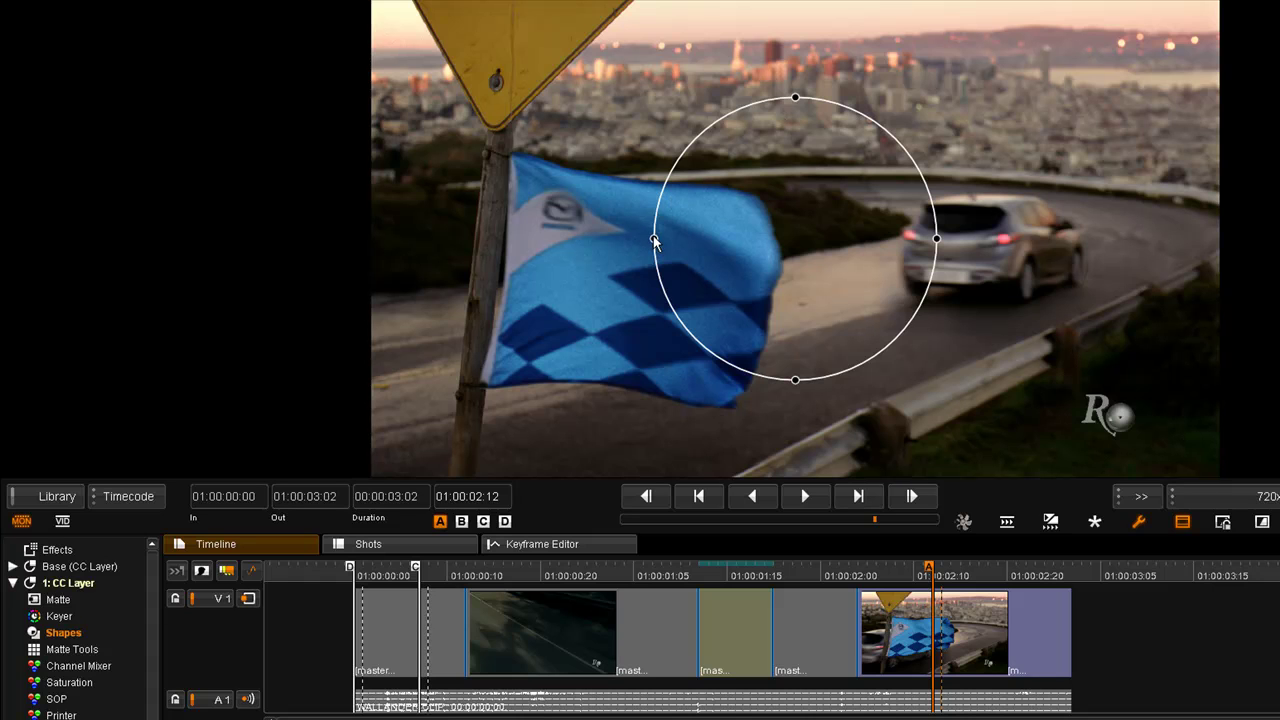
# Drag the circle's left, right and top points into a flat ellipse from flagpole to car.
pyautogui.moveTo(654, 240); pyautogui.dragTo(508, 232)
pyautogui.moveTo(518, 138)
pyautogui.mouseDown()
pyautogui.moveTo(527, 85)
pyautogui.moveTo(515, 132)
pyautogui.mouseUp()
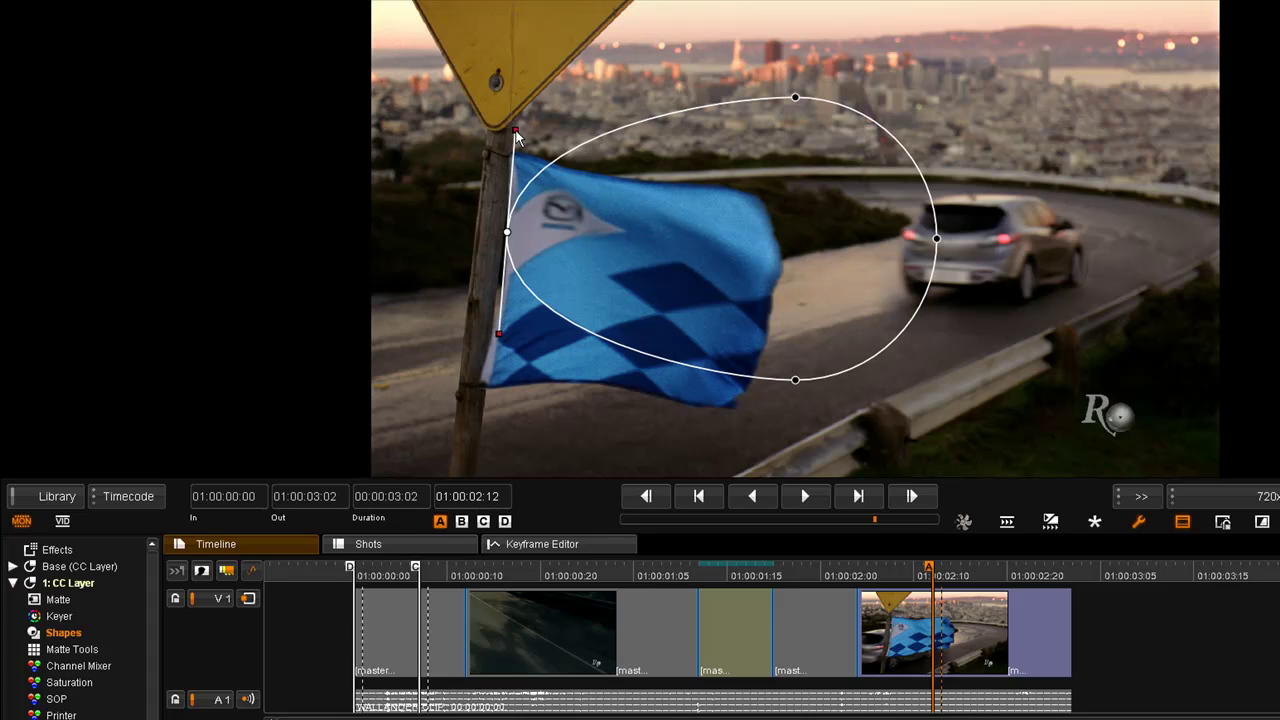
pyautogui.click(935, 238)
pyautogui.moveTo(935, 238); pyautogui.dragTo(803, 238)
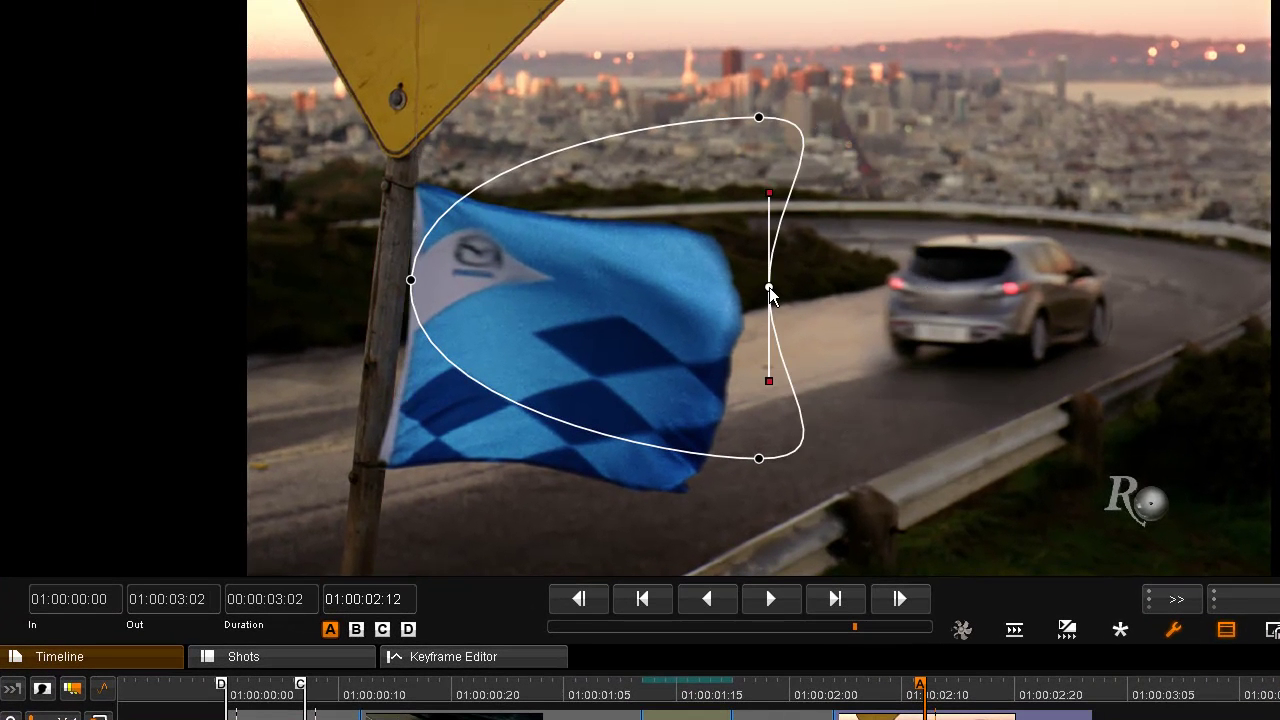
pyautogui.moveTo(769, 287); pyautogui.dragTo(1250, 277)
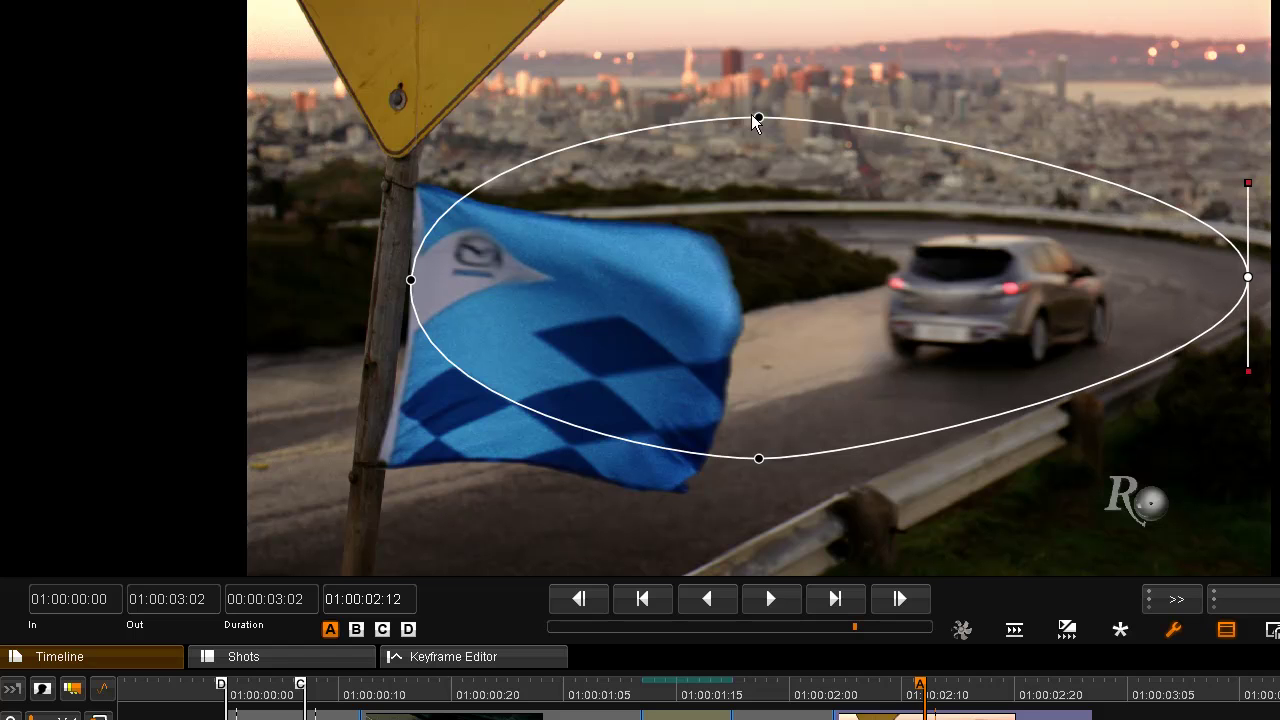
pyautogui.moveTo(757, 119); pyautogui.dragTo(745, 196)
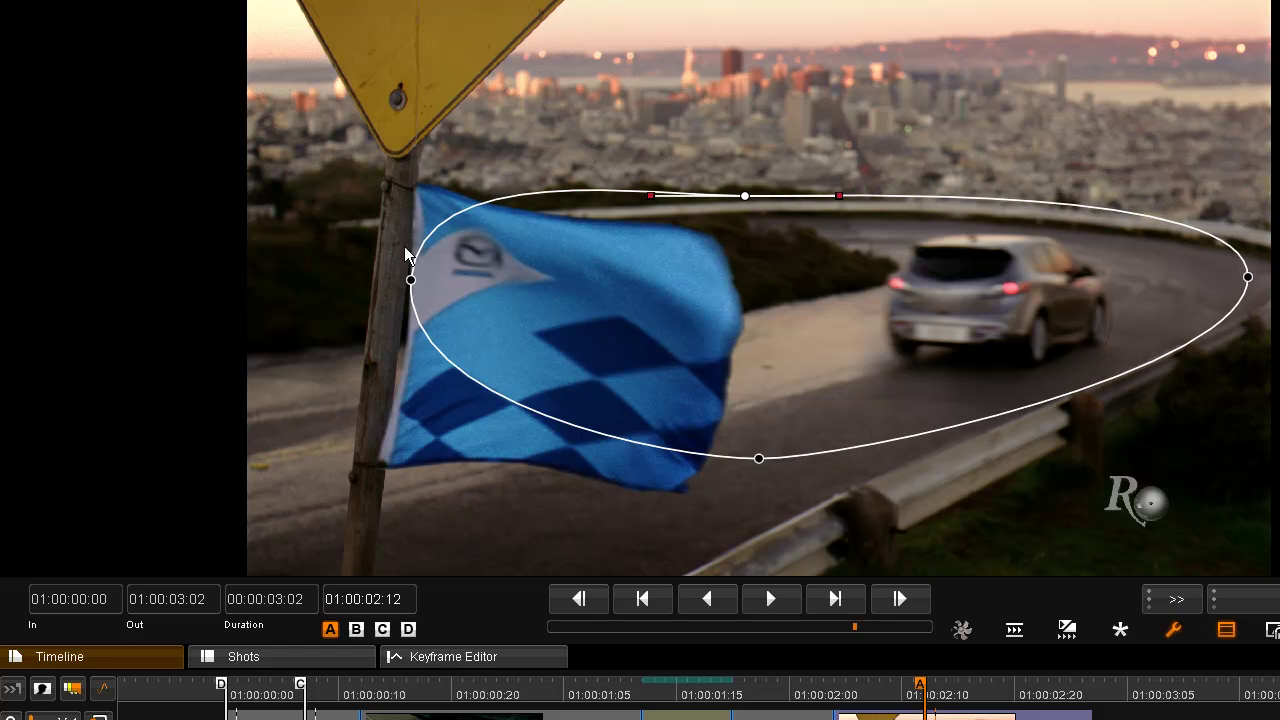
pyautogui.moveTo(411, 279); pyautogui.dragTo(398, 330)
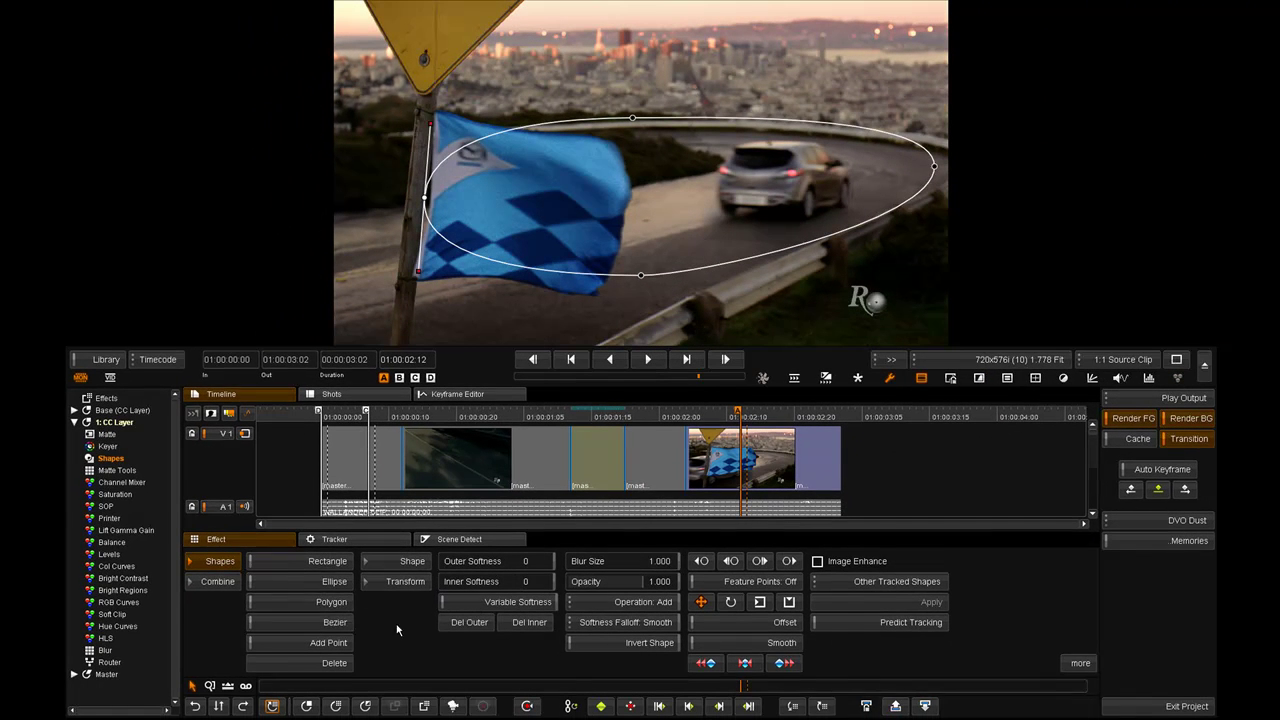
# Draw a closed Bezier shape outlining the city skyline above the ellipse.
pyautogui.click(300, 622)
pyautogui.click(583, 47)
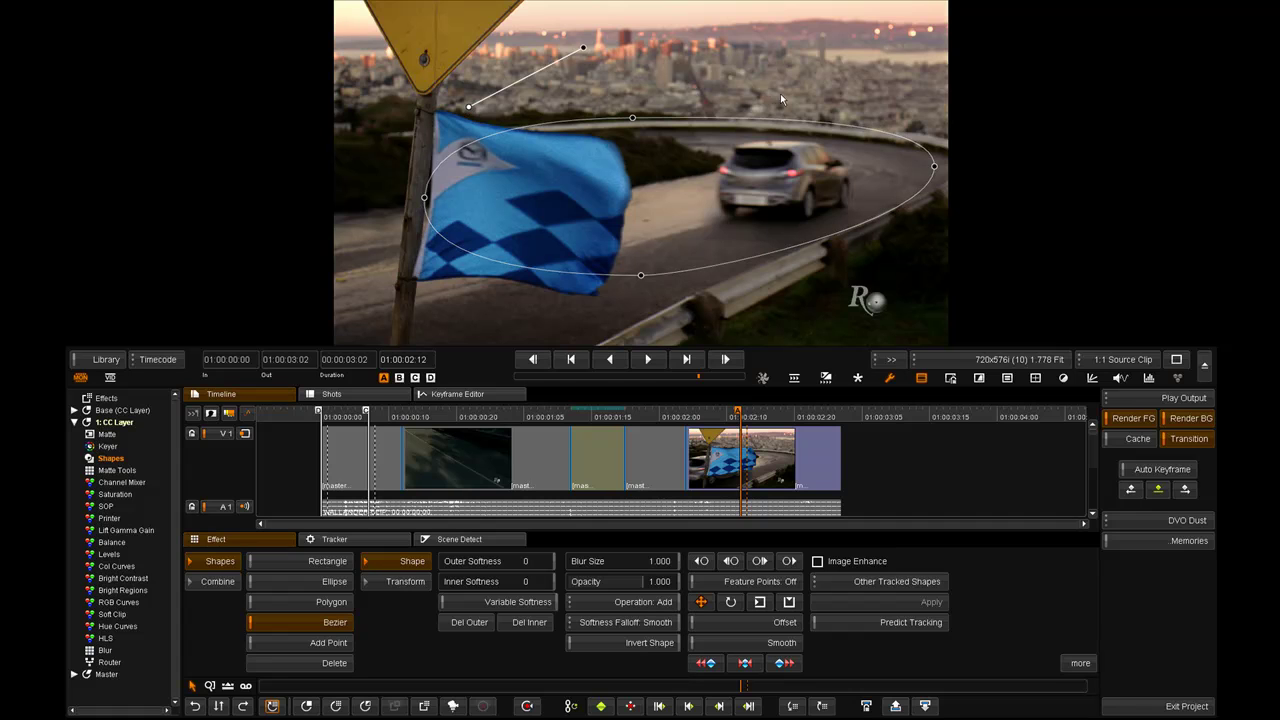
pyautogui.click(850, 110)
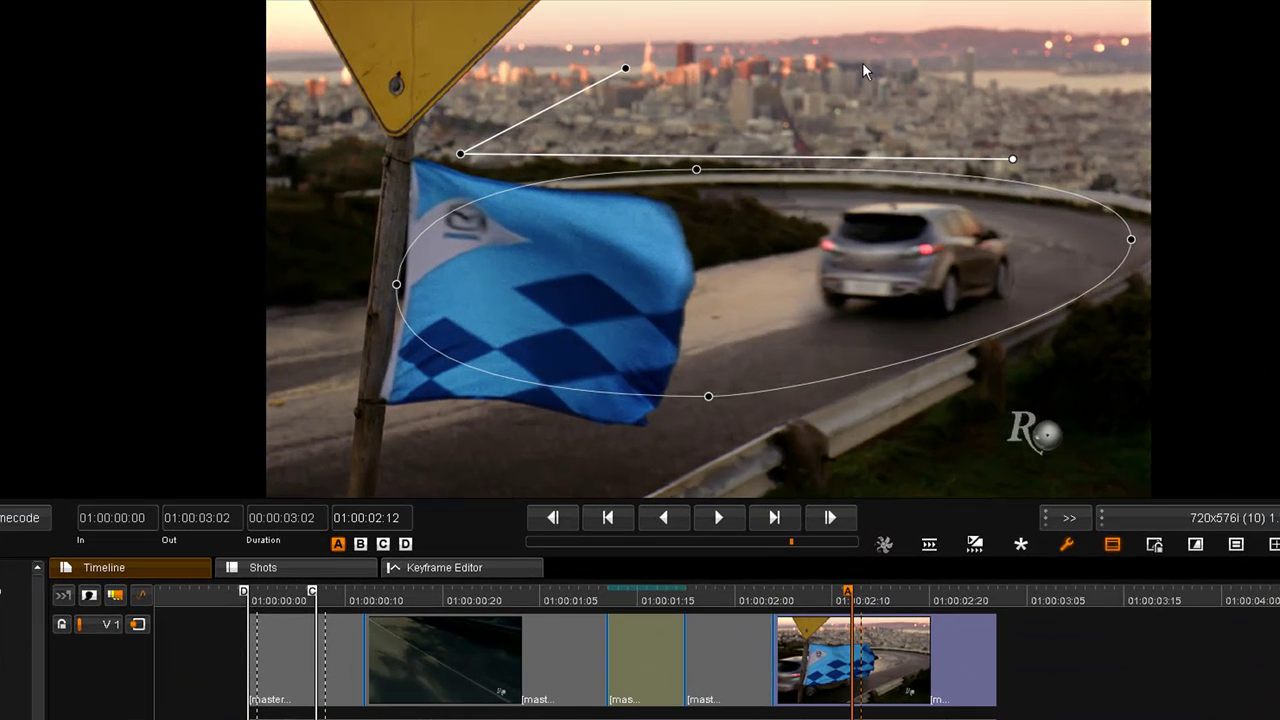
pyautogui.moveTo(862, 62); pyautogui.dragTo(761, 59)
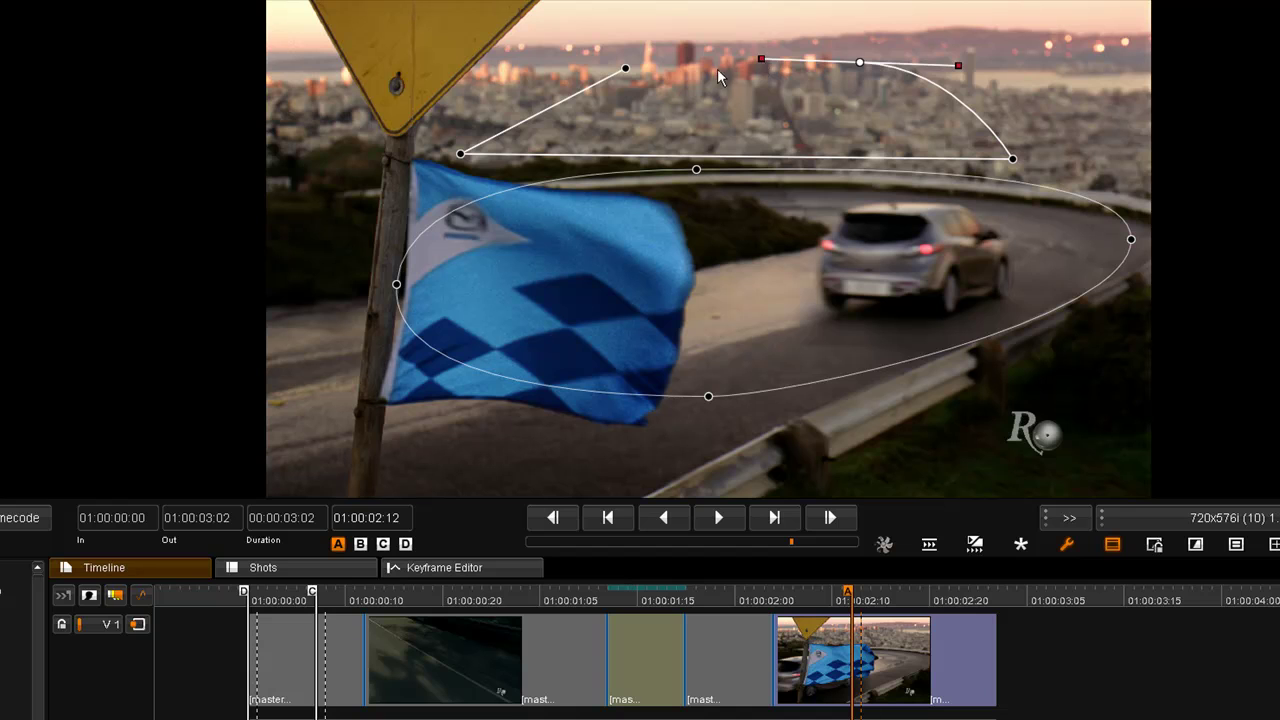
pyautogui.click(713, 69)
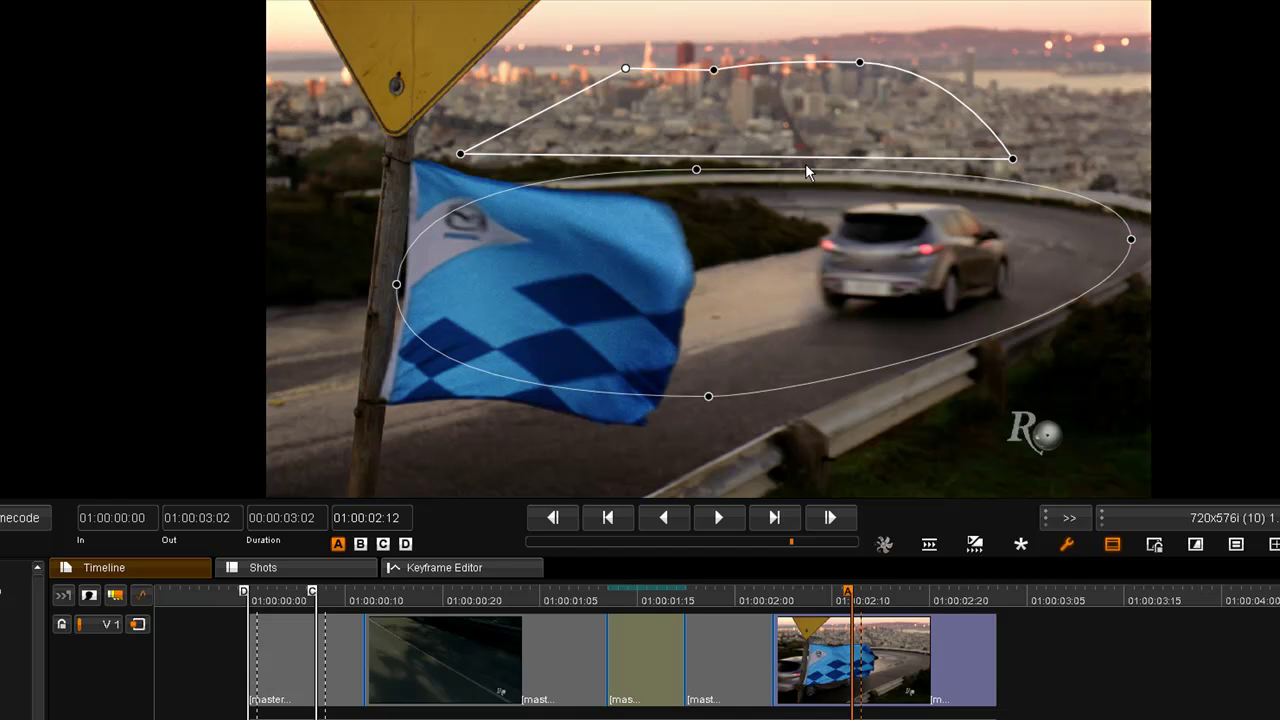
pyautogui.click(460, 155)
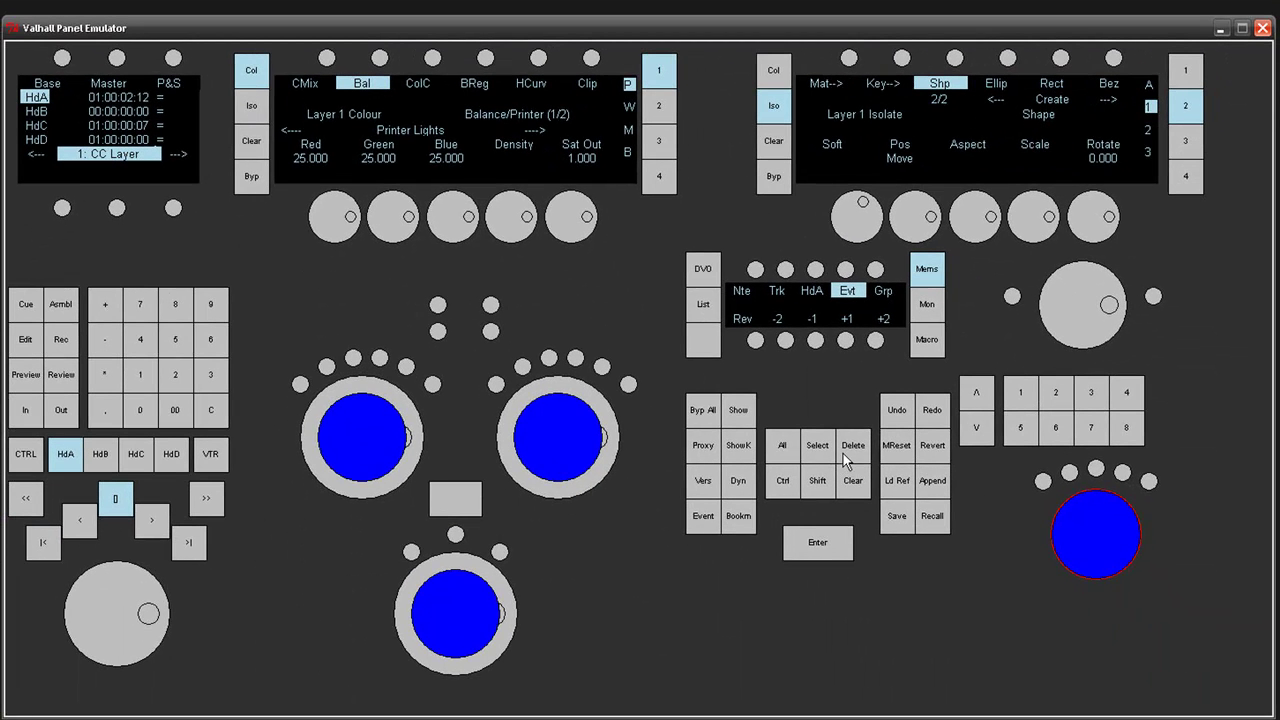
# Delete the extra shape so the count drops from 2/2 to 1/1, and reselect the remaining one.
pyautogui.click(843, 453)
pyautogui.click(954, 58)
pyautogui.click(1096, 472)
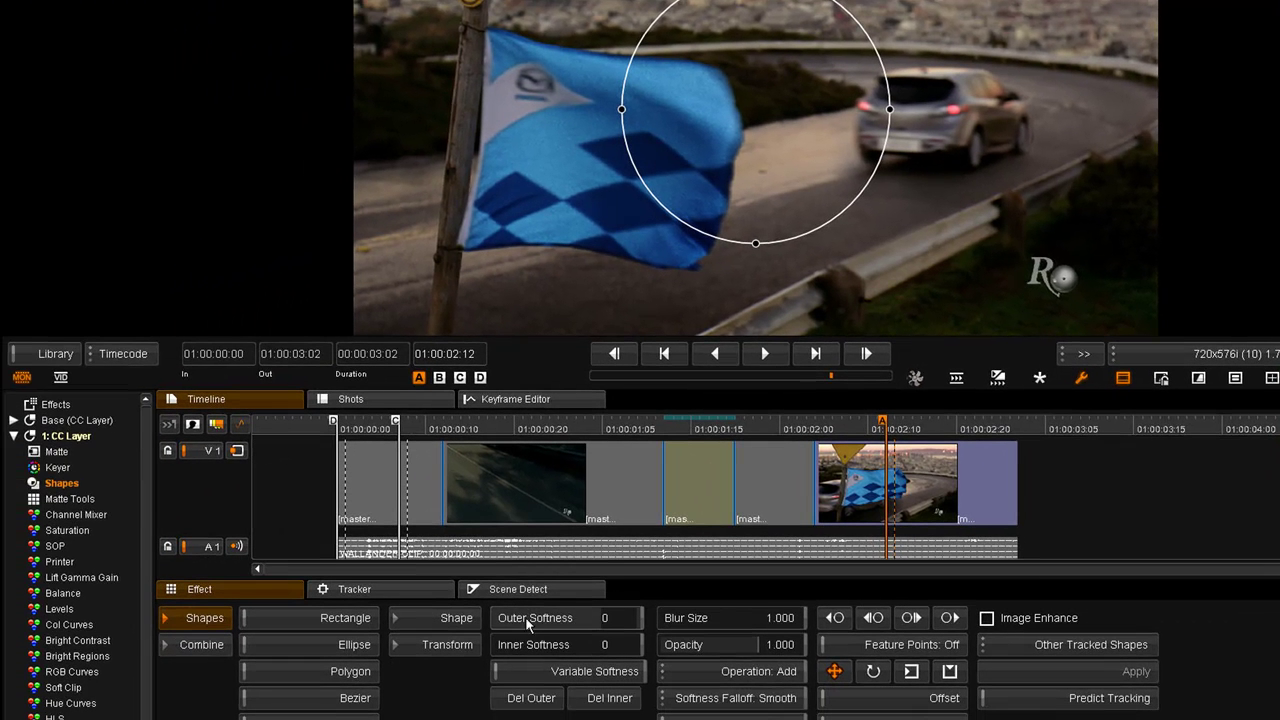
# Raise the circle's Outer Softness from 0 to about 0.116.
pyautogui.moveTo(528, 617); pyautogui.dragTo(760, 646)
pyautogui.moveTo(578, 621); pyautogui.dragTo(598, 621)
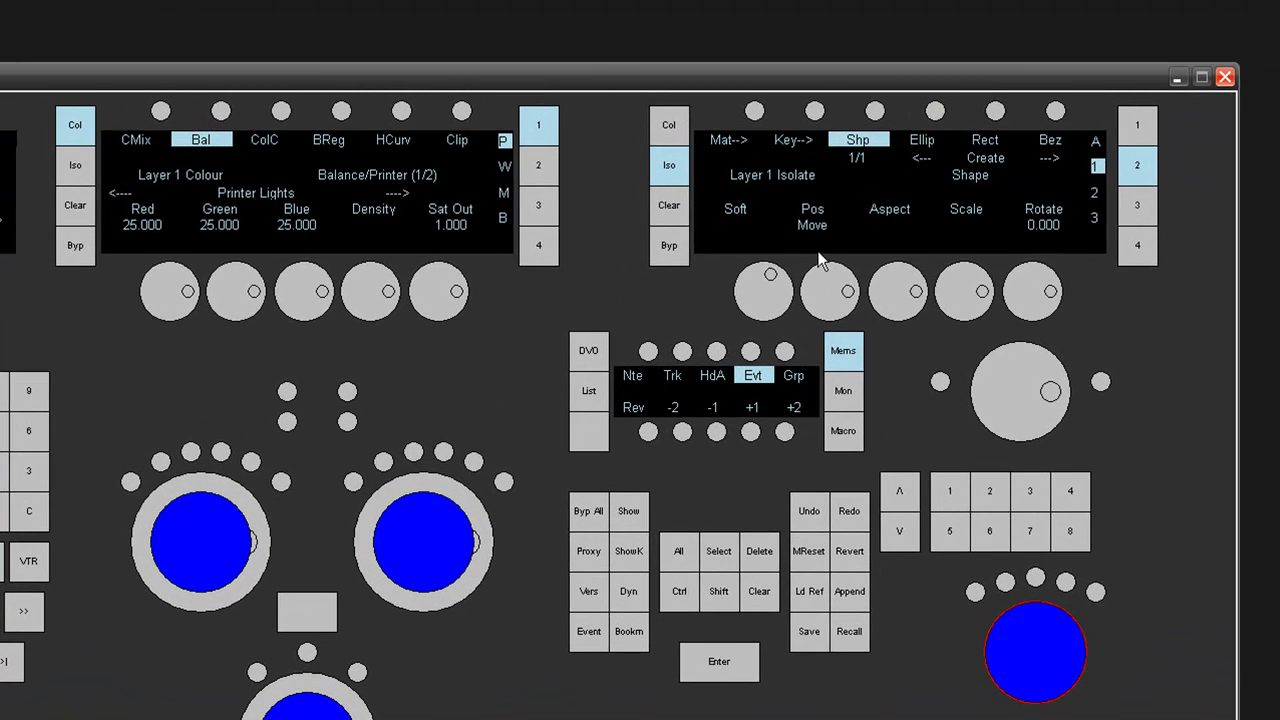
# Enable variable softness on the circle with the knob above Shp.
pyautogui.click(876, 111)
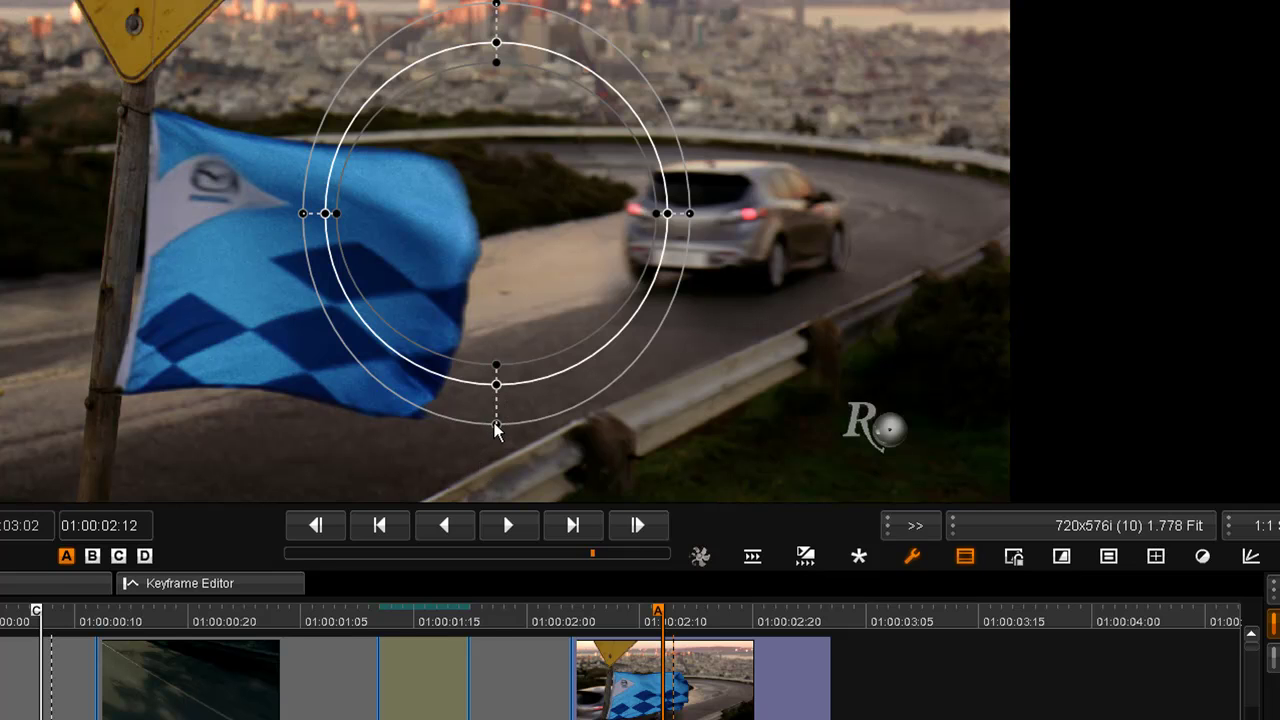
# Stretch the outer soft edge down and right toward the car, and pull the inner edge in.
pyautogui.moveTo(493, 422); pyautogui.dragTo(498, 474)
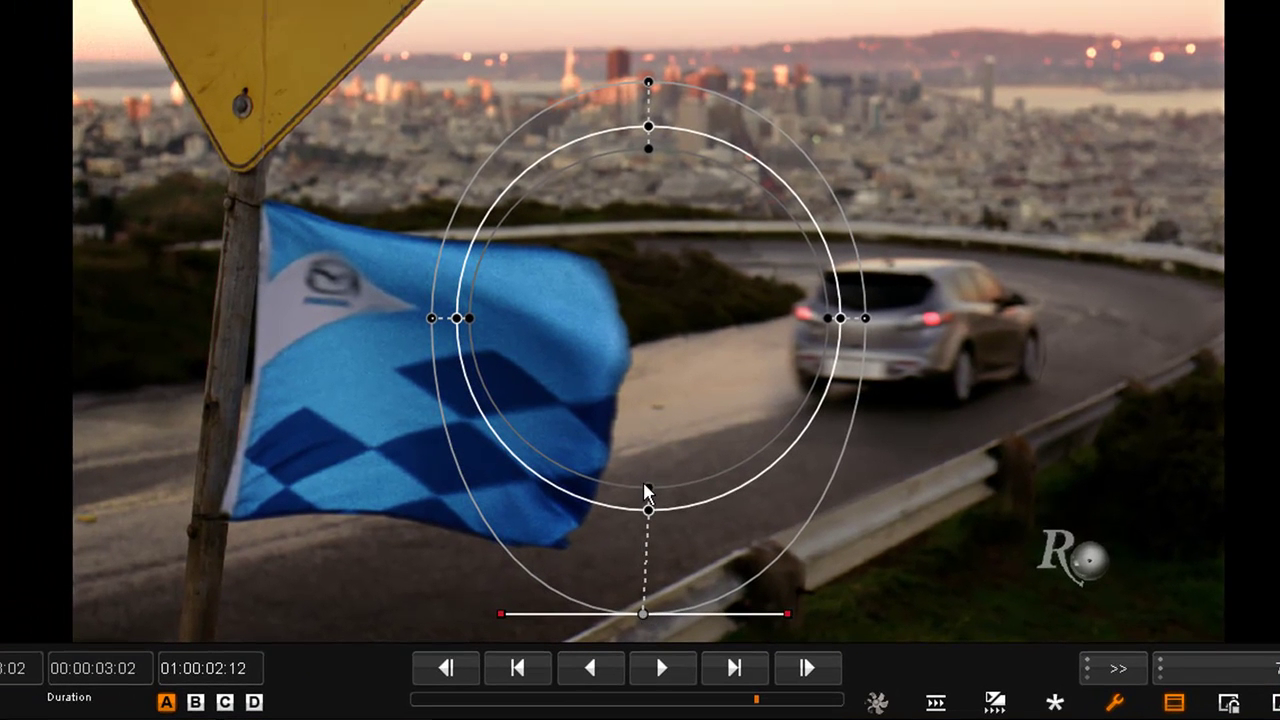
pyautogui.moveTo(643, 481); pyautogui.dragTo(651, 357)
pyautogui.moveTo(648, 510); pyautogui.dragTo(647, 421)
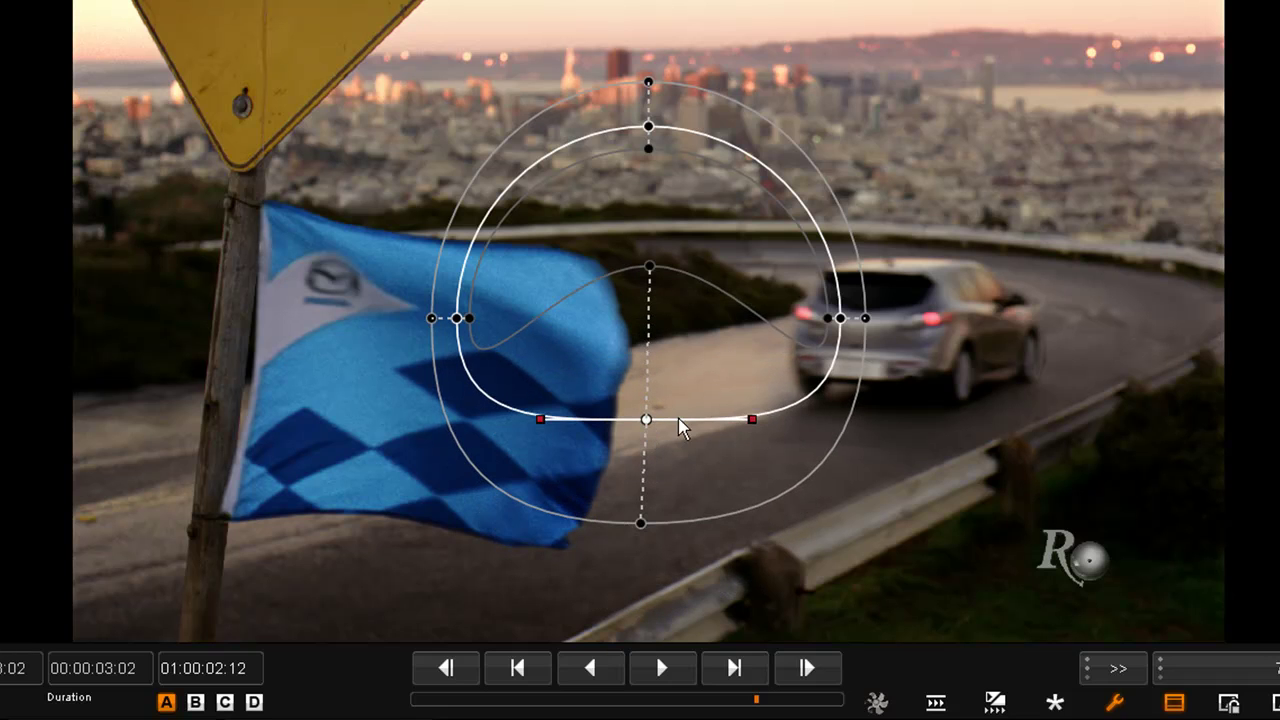
pyautogui.moveTo(866, 319); pyautogui.dragTo(1090, 314)
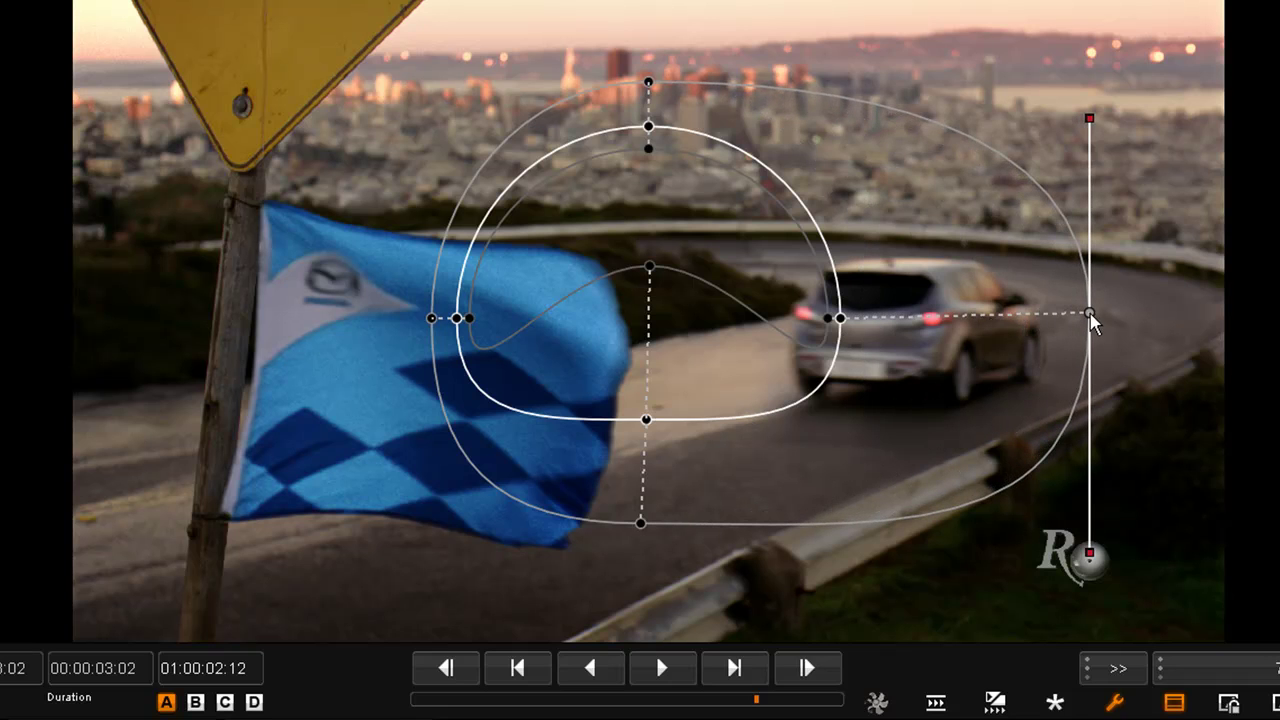
pyautogui.click(821, 318)
pyautogui.moveTo(821, 318); pyautogui.dragTo(862, 316)
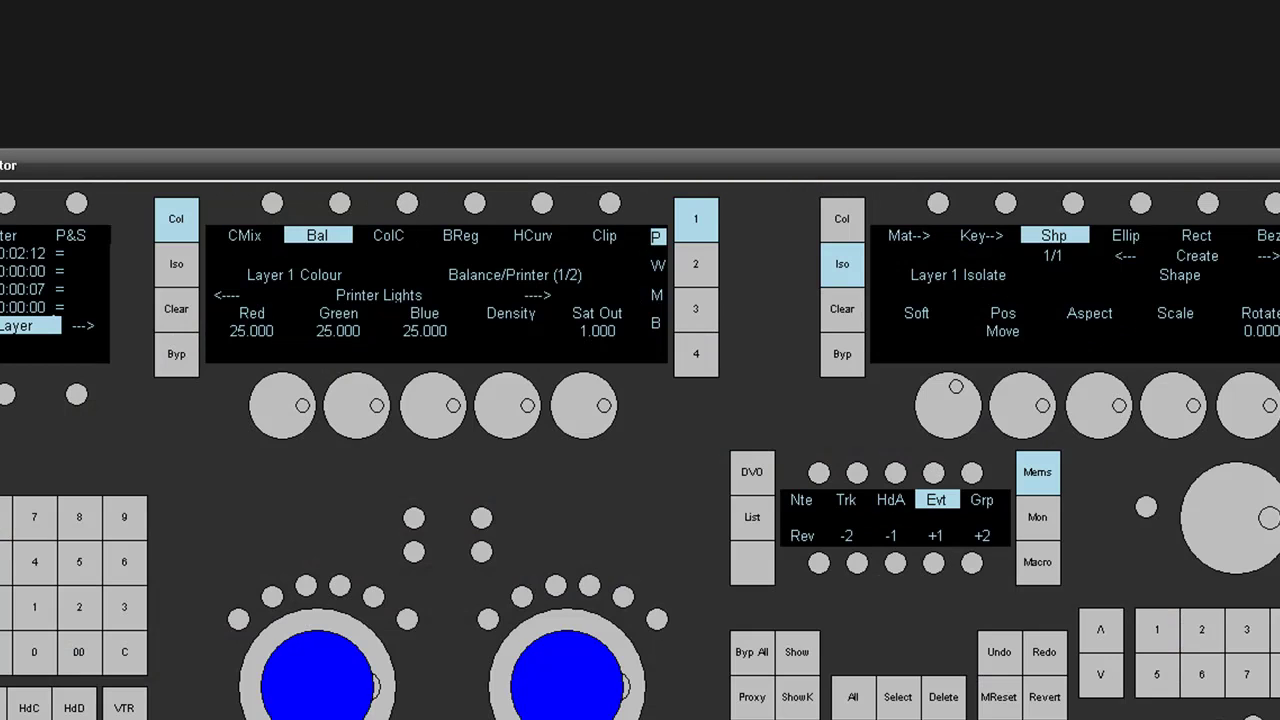
# Show the matte in black and white with ShowK, and adjust the right-side softness points.
pyautogui.click(798, 705)
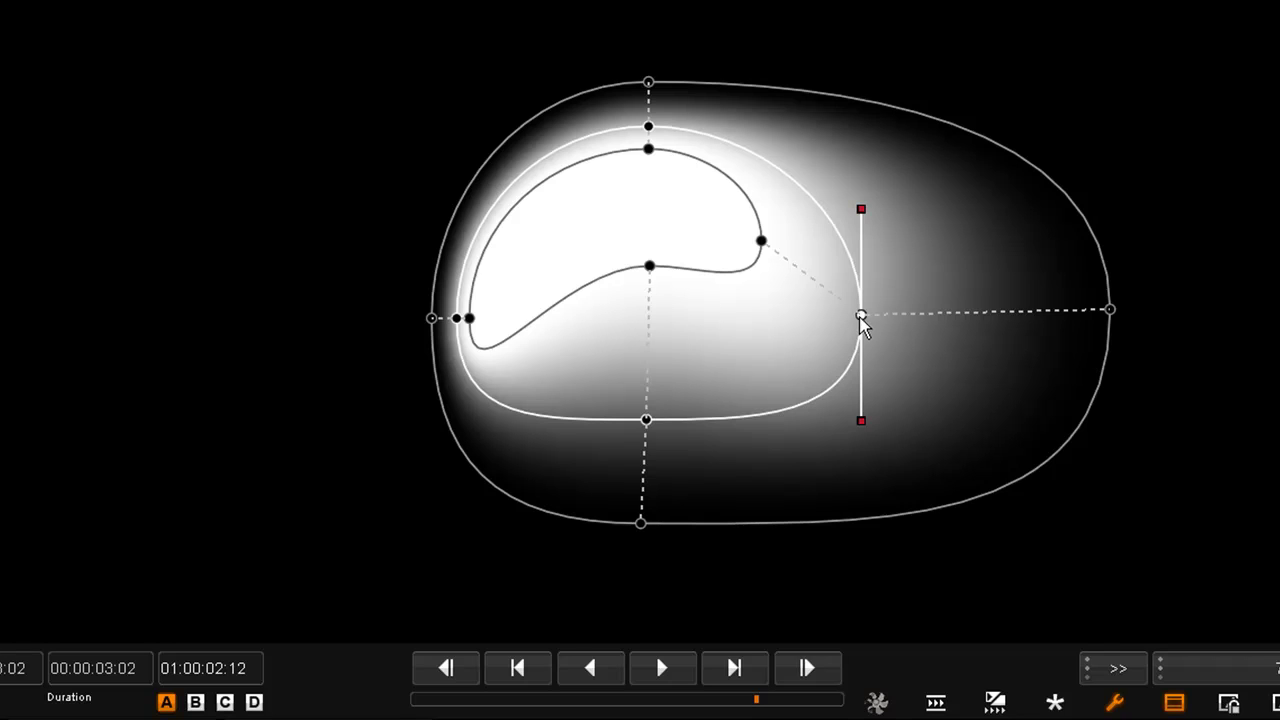
pyautogui.moveTo(861, 316)
pyautogui.mouseDown()
pyautogui.moveTo(848, 340)
pyautogui.moveTo(867, 319)
pyautogui.mouseUp()
pyautogui.moveTo(765, 247); pyautogui.dragTo(735, 258)
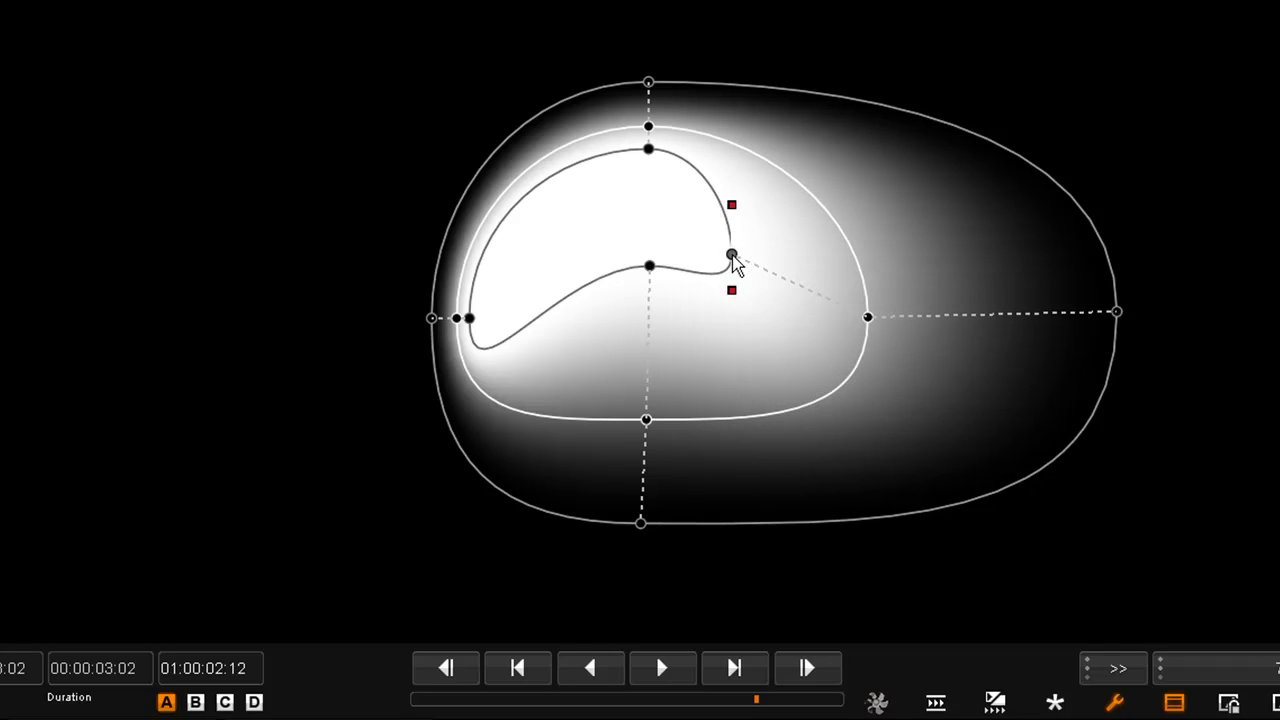
pyautogui.moveTo(1116, 313); pyautogui.dragTo(1143, 385)
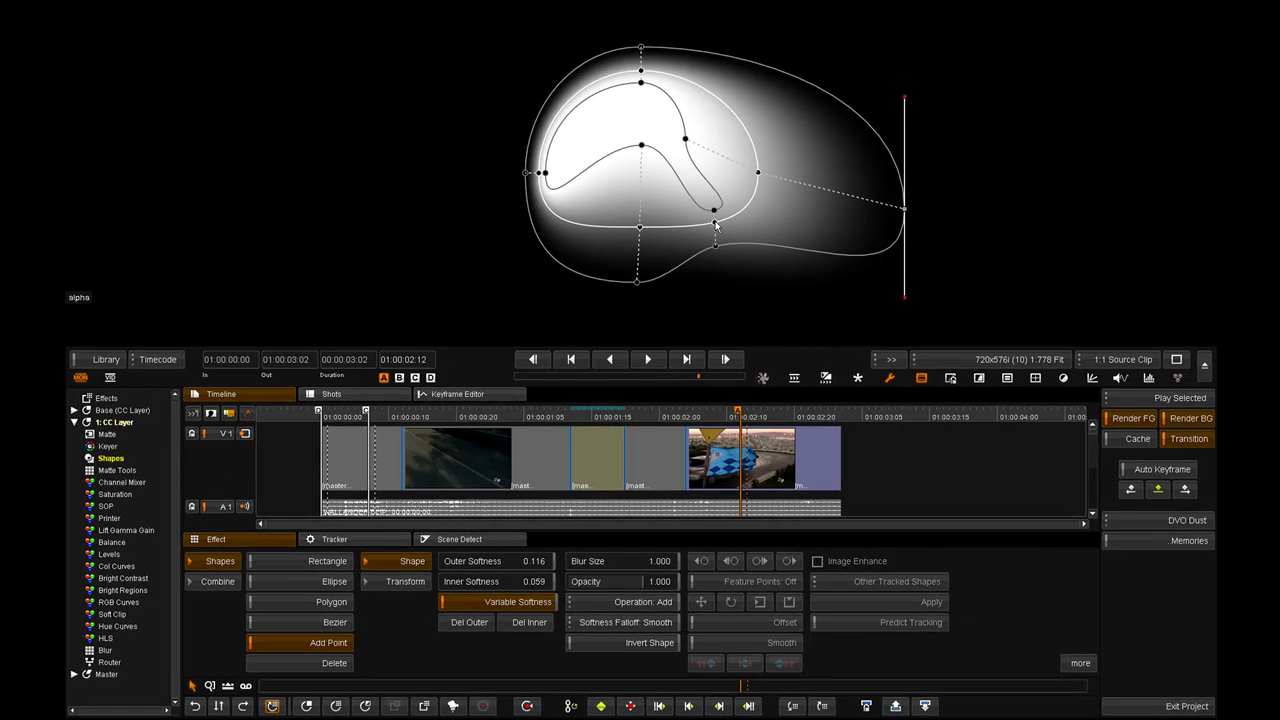
# Add a point on the shape's right edge and drag its inner, outer and middle points.
pyautogui.click(716, 225)
pyautogui.click(715, 246)
pyautogui.moveTo(716, 248); pyautogui.dragTo(806, 310)
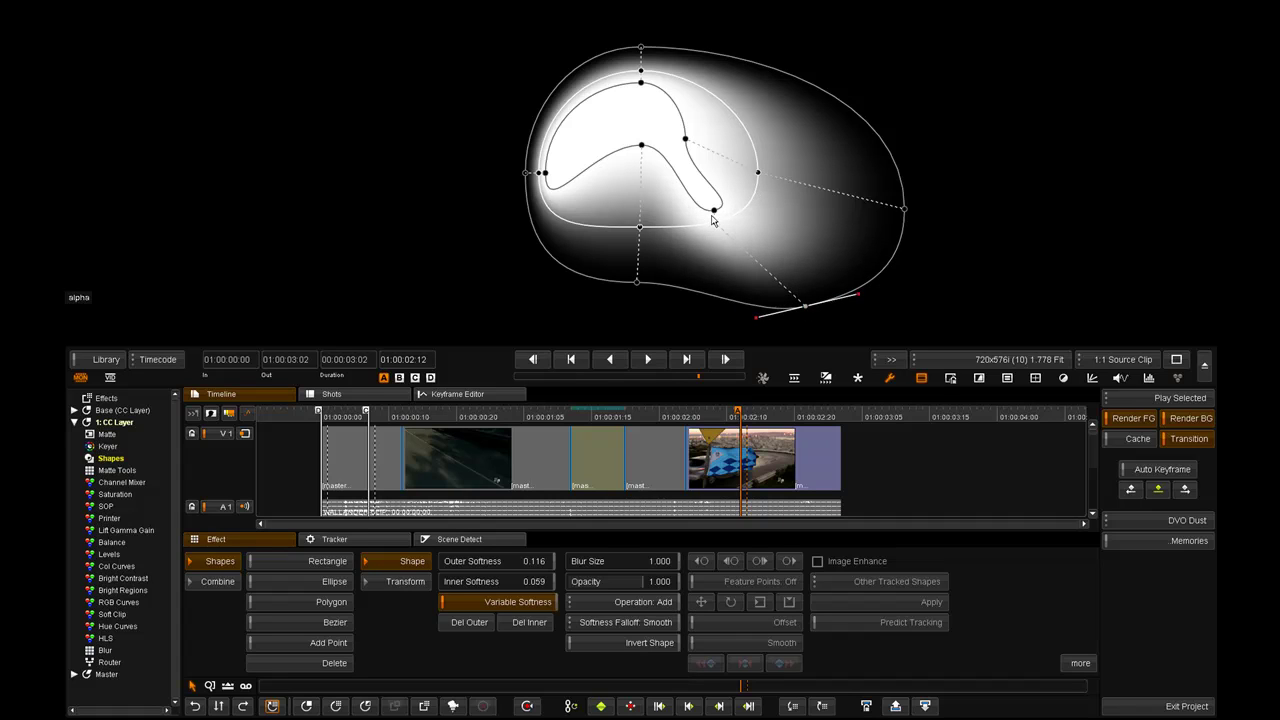
pyautogui.moveTo(714, 212); pyautogui.dragTo(665, 152)
pyautogui.moveTo(716, 222); pyautogui.dragTo(731, 249)
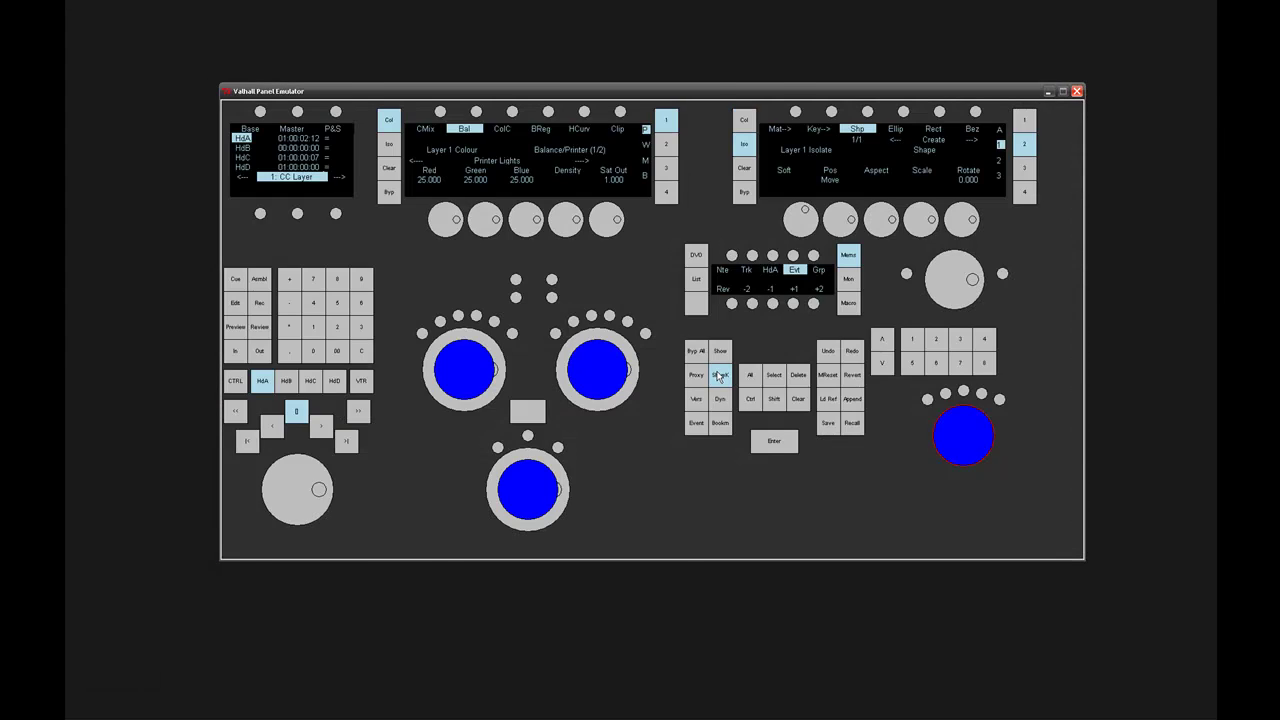
# Select Bal and push the Mid trackball up-right toward magenta.
pyautogui.click(112, 543)
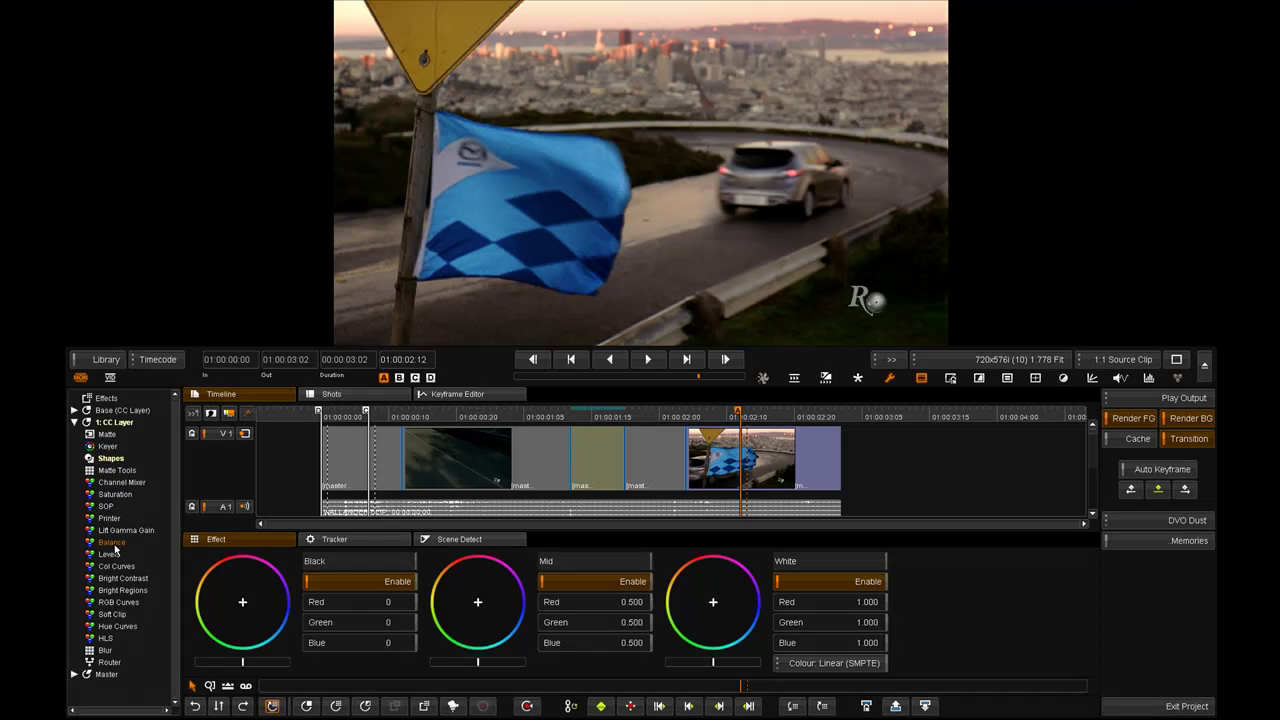
pyautogui.moveTo(482, 606); pyautogui.dragTo(501, 566)
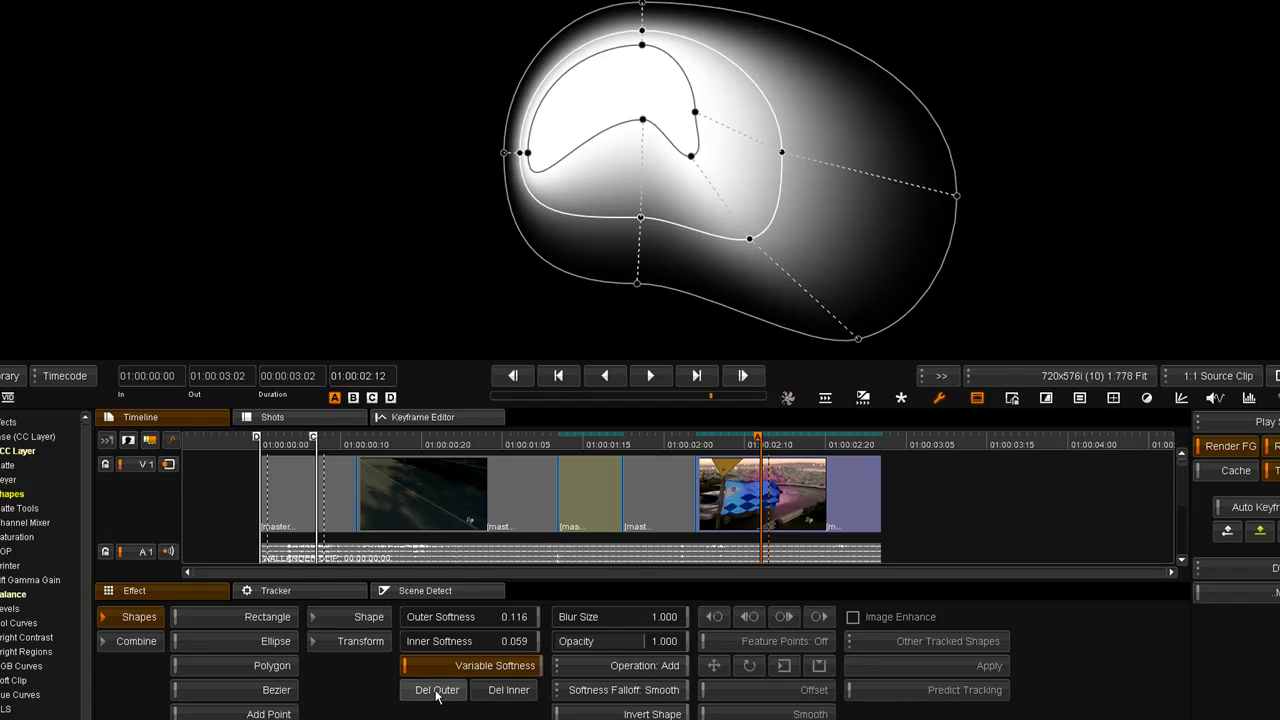
# Reset with Del Outer and Del Inner, then widen the right outer falloff and indent the inner edge.
pyautogui.click(436, 693)
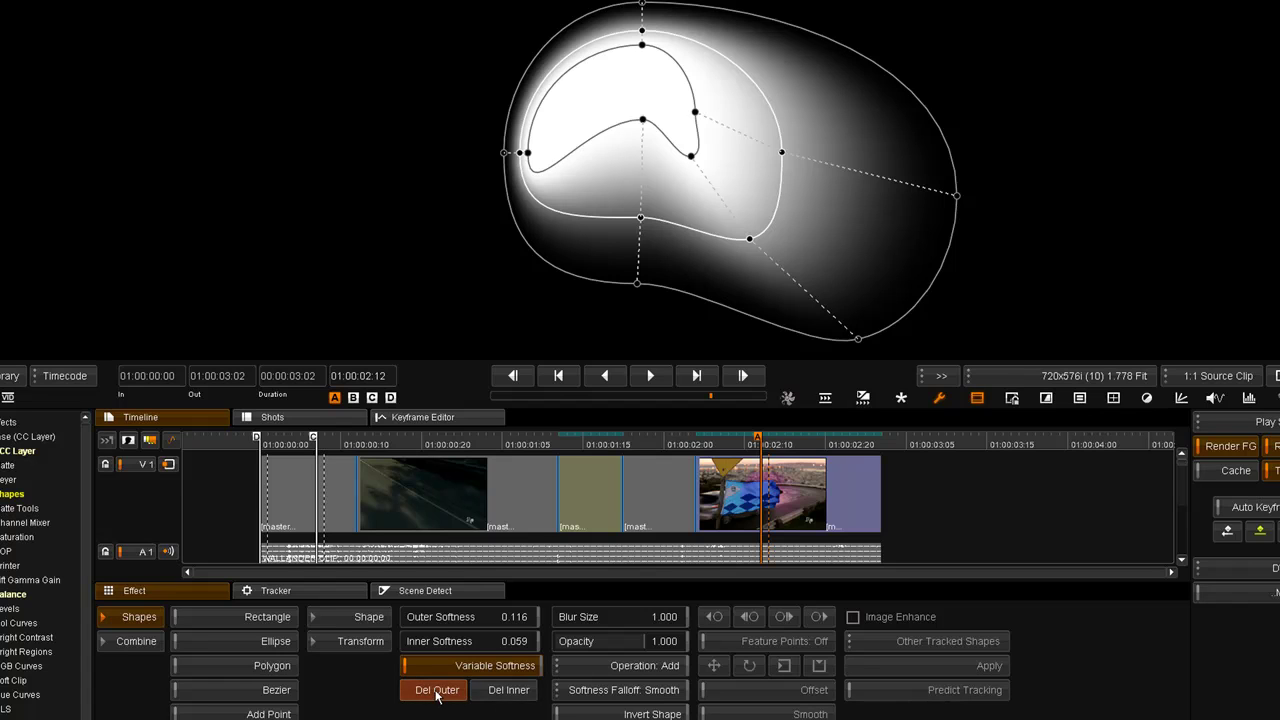
pyautogui.click(496, 694)
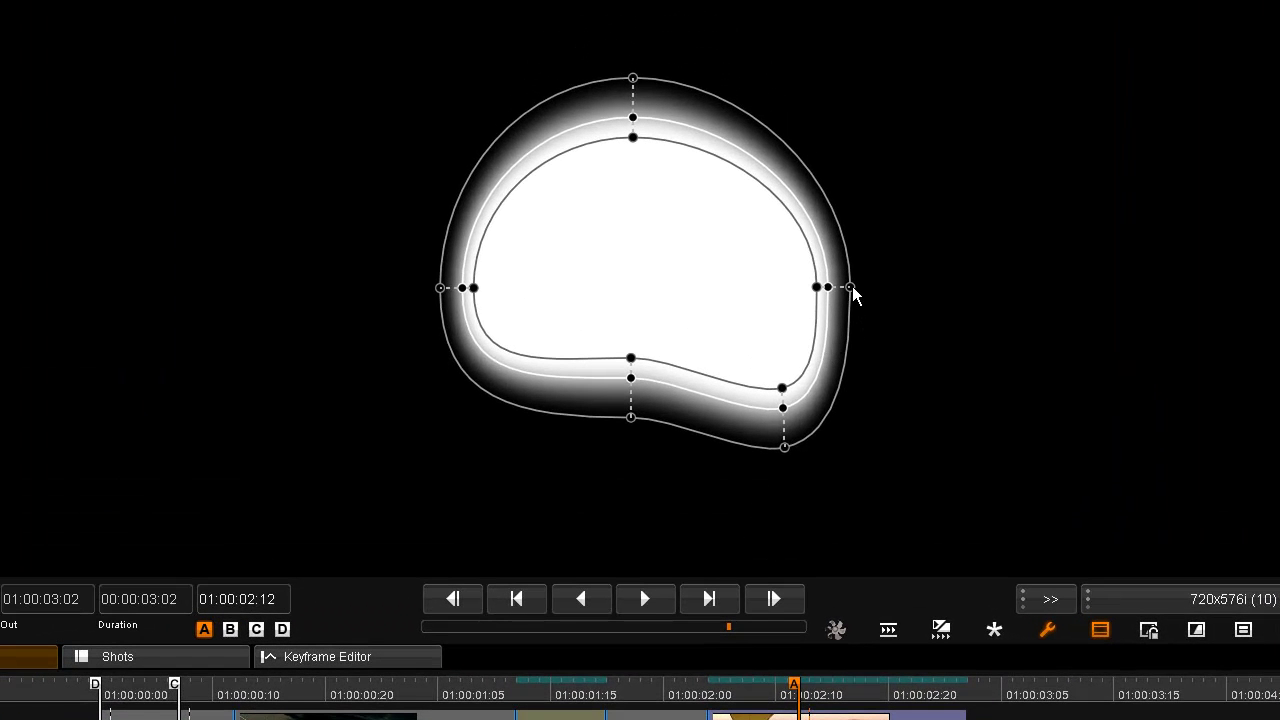
pyautogui.moveTo(850, 287); pyautogui.dragTo(980, 287)
pyautogui.moveTo(818, 288); pyautogui.dragTo(705, 289)
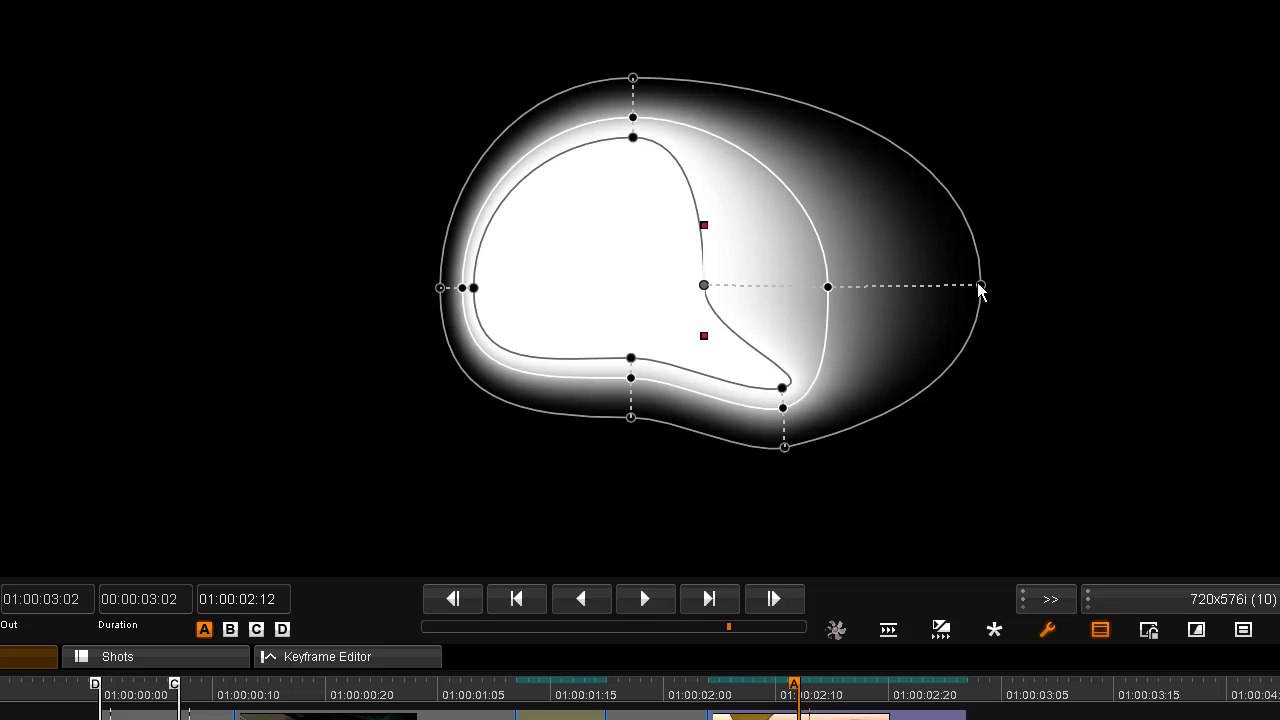
pyautogui.moveTo(980, 287); pyautogui.dragTo(1037, 306)
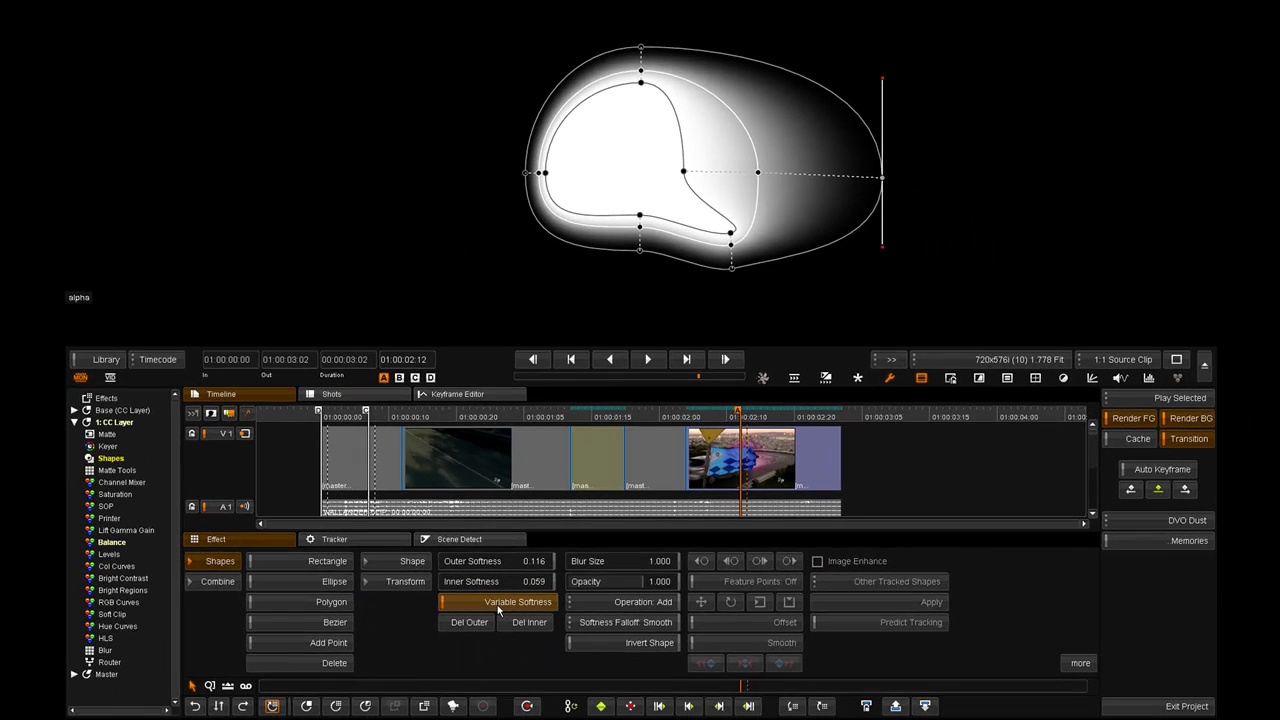
# Turn off Variable Softness, nudge the bottom inner point left, and return to the graded view.
pyautogui.click(499, 604)
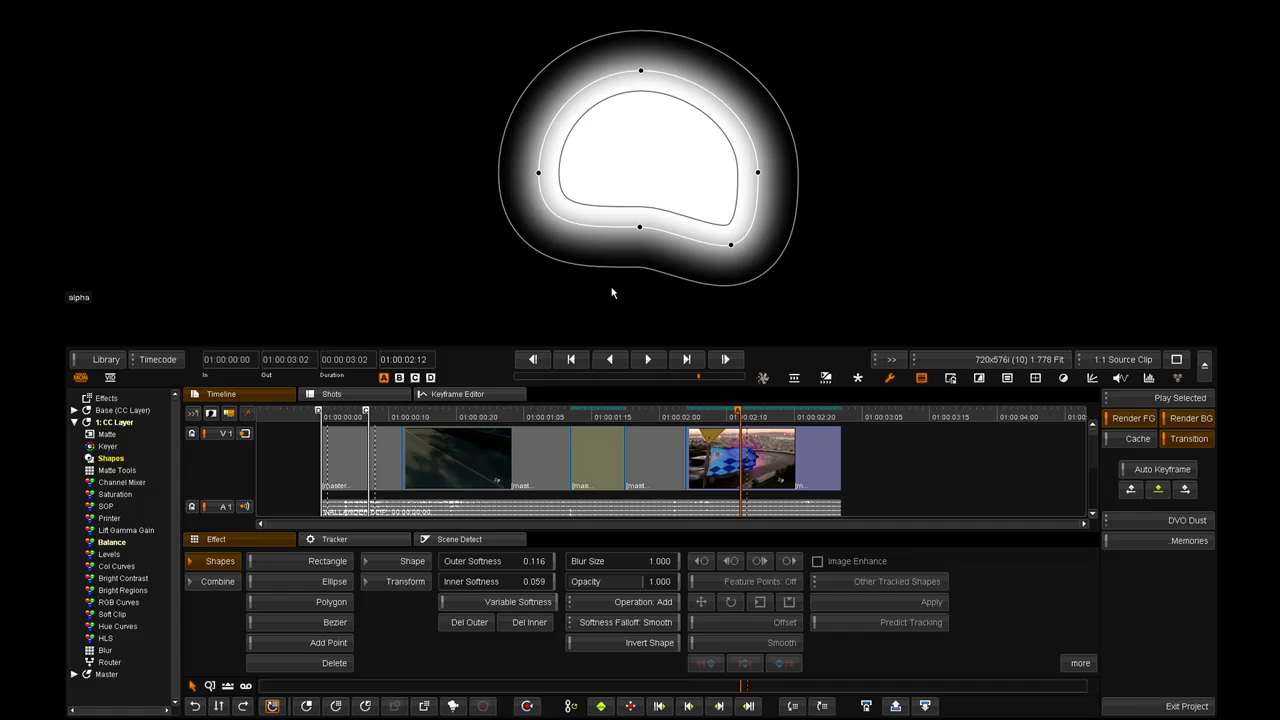
pyautogui.click(640, 229)
pyautogui.moveTo(640, 233)
pyautogui.mouseDown()
pyautogui.moveTo(631, 263)
pyautogui.moveTo(628, 231)
pyautogui.mouseUp()
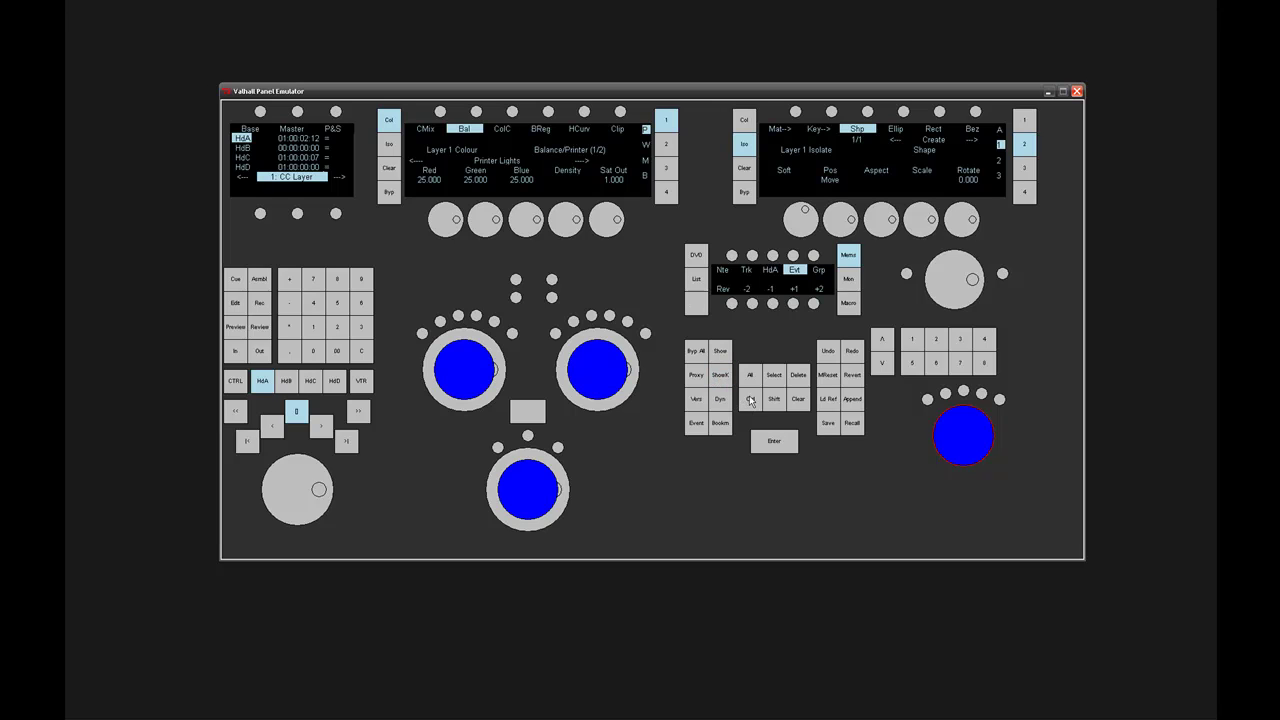
pyautogui.click(750, 399)
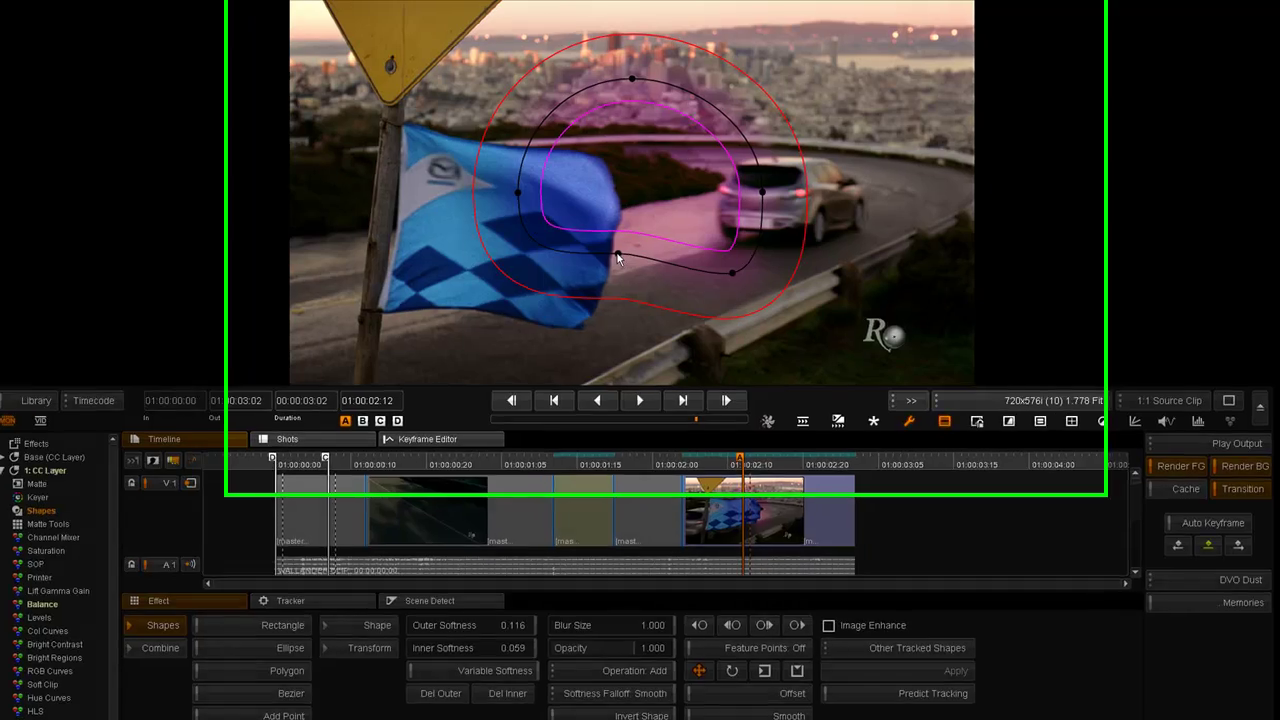
# Drag the shape's bottom control point slightly down to flatten its lower edge under the flag and car.
pyautogui.moveTo(628, 229); pyautogui.dragTo(626, 239)
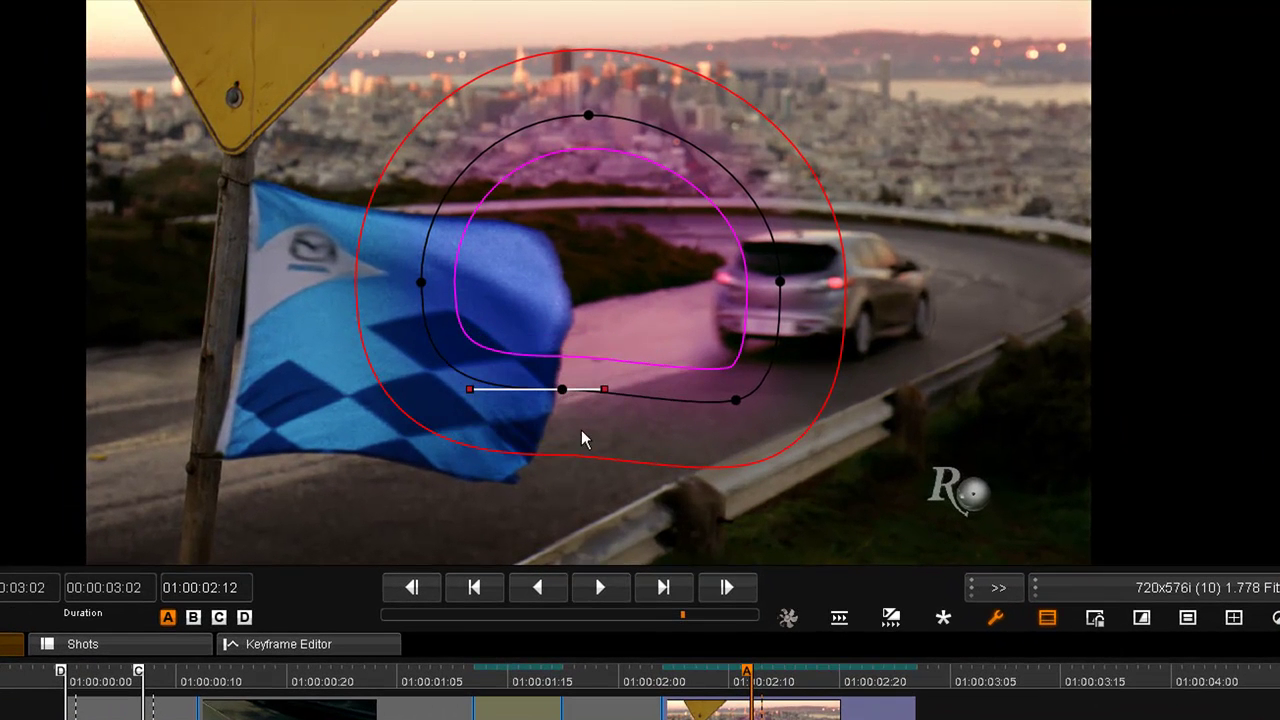